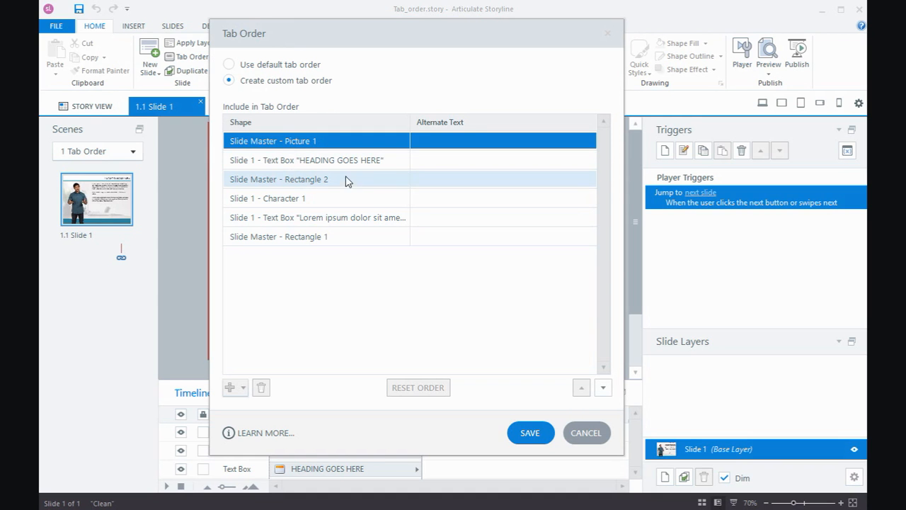
Step: Move the "HEADING GOES HERE" text box to first place in the custom tab order and Character 1 to second
left_click(303, 164)
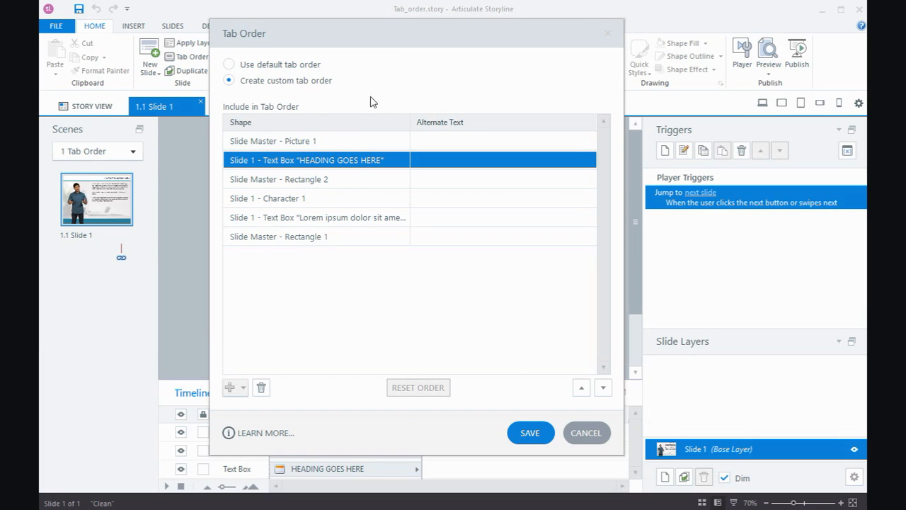
left_click(582, 388)
left_click(354, 147)
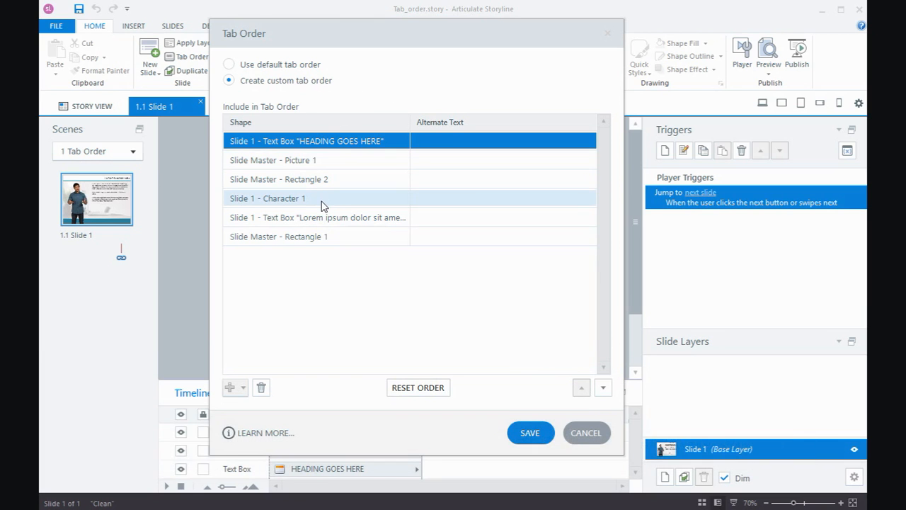
left_click(323, 205)
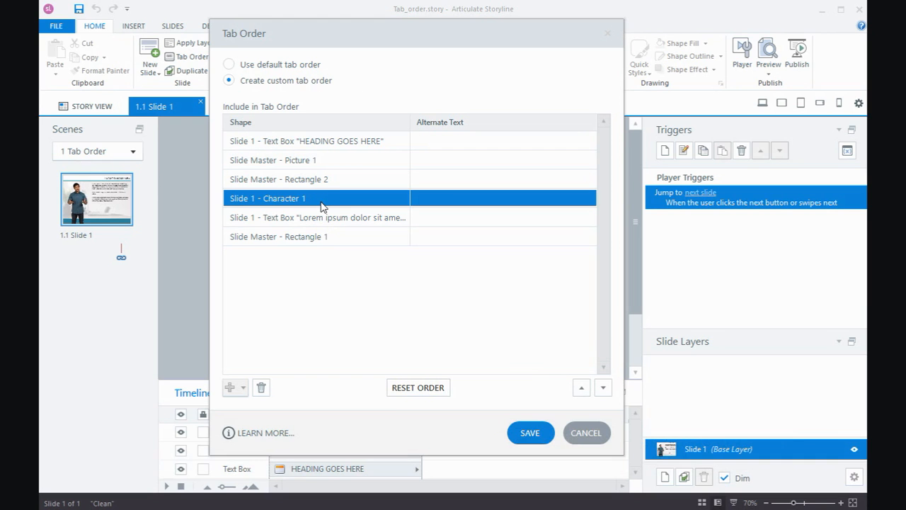
left_click(582, 388)
left_click(581, 388)
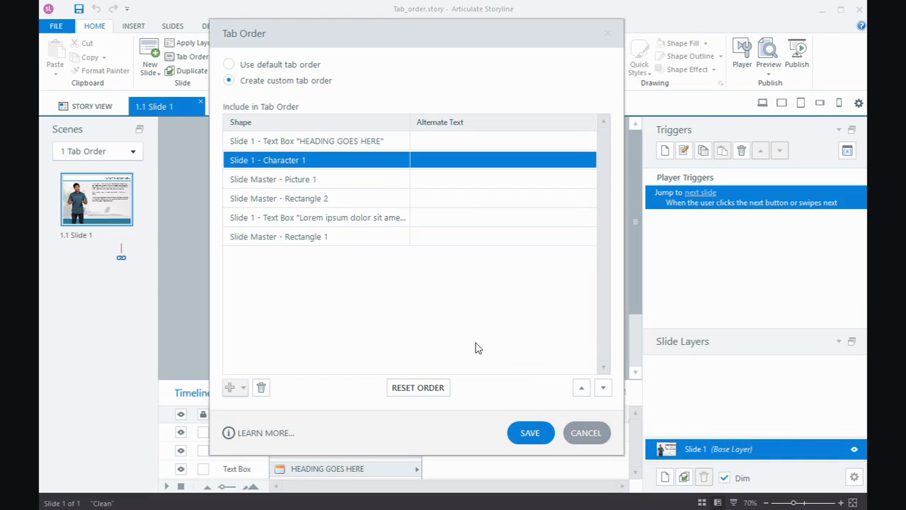
Step: Move the "Lorem ipsum" text box up to third place in the tab order, directly after Character 1
left_click(365, 219)
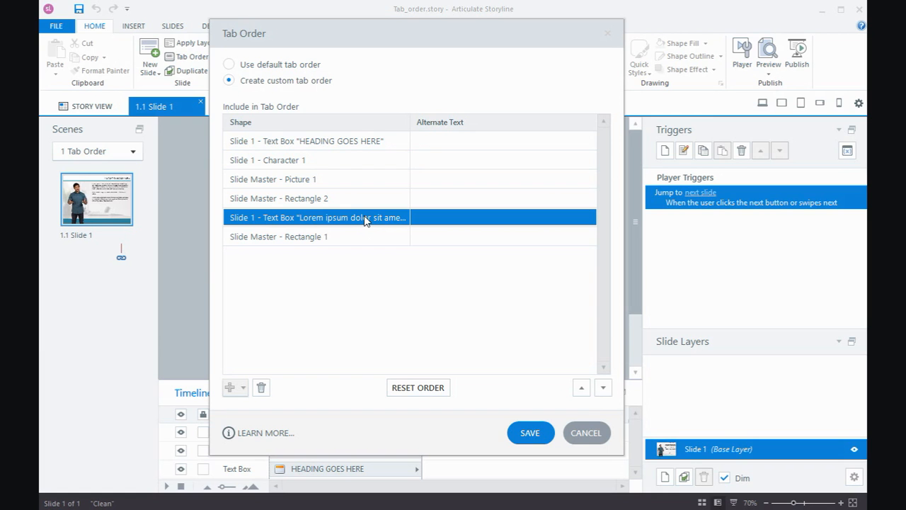
left_click(582, 388)
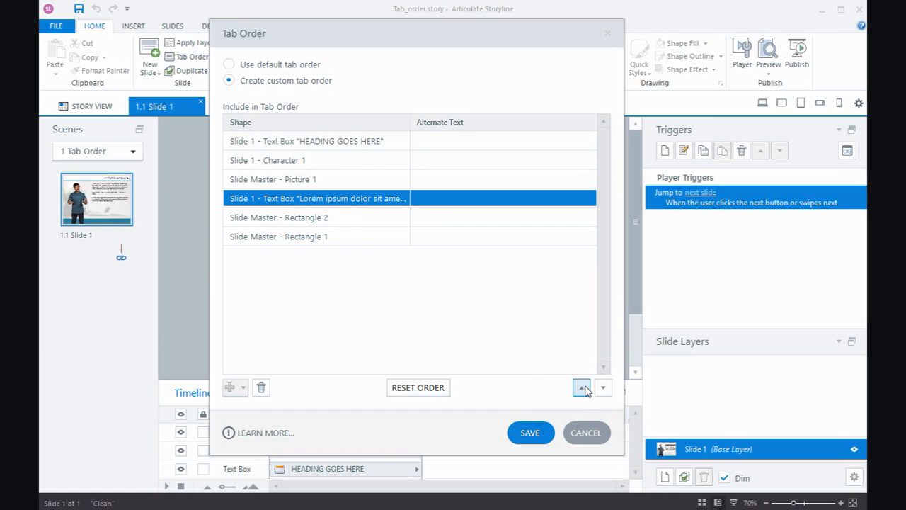
left_click(582, 388)
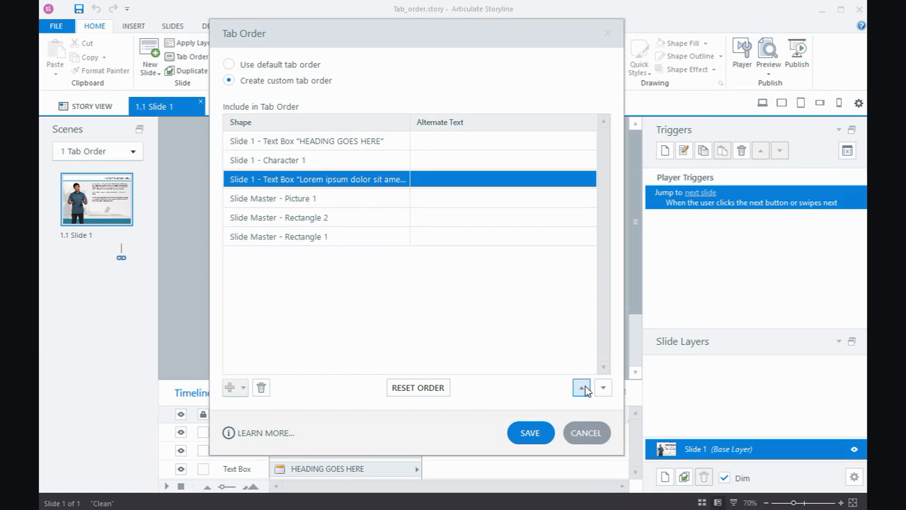
Step: Check whether the slide master's Picture 1, Rectangle 2 and Rectangle 1 can be removed from the tab order, in comparison with Character 1
left_click(312, 163)
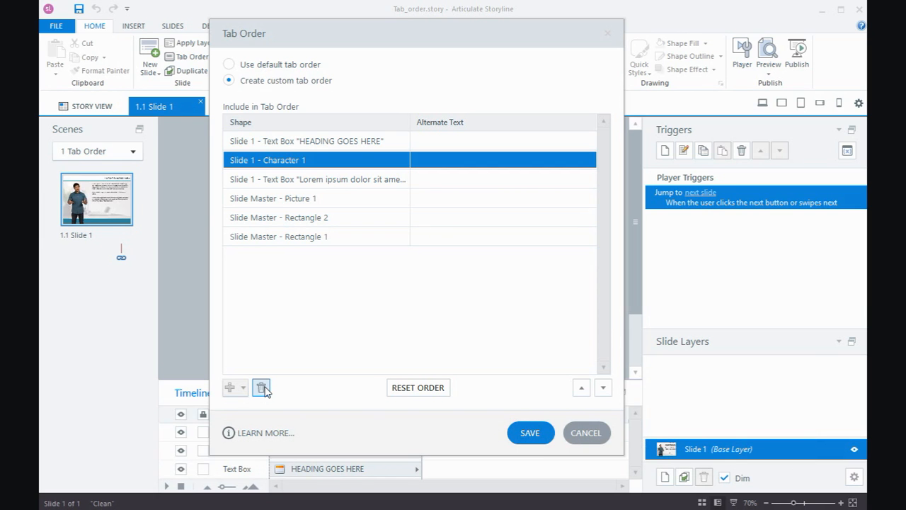
left_click(311, 199)
left_click(317, 219)
left_click(318, 236)
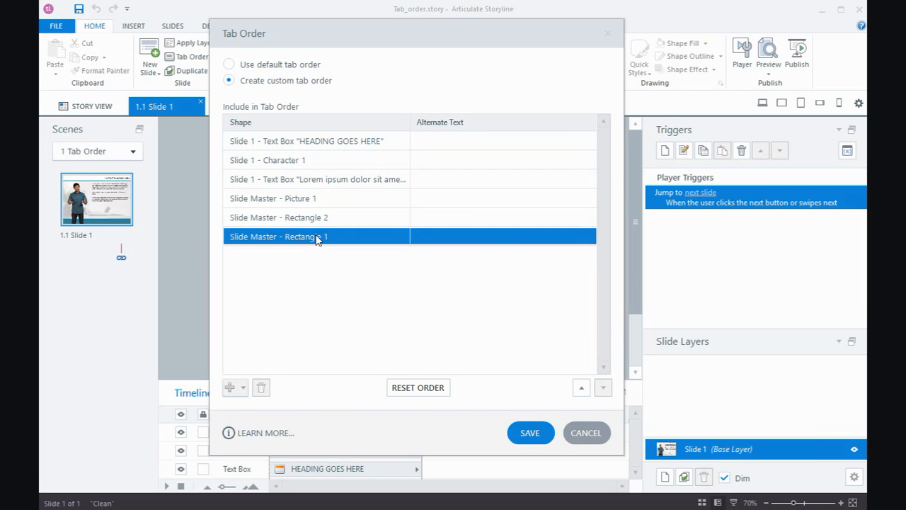
left_click(322, 201)
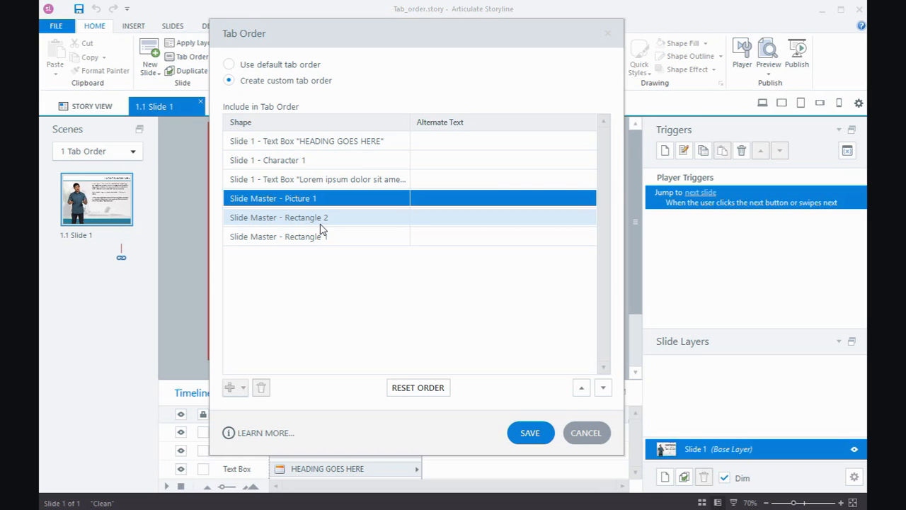
left_click(260, 390)
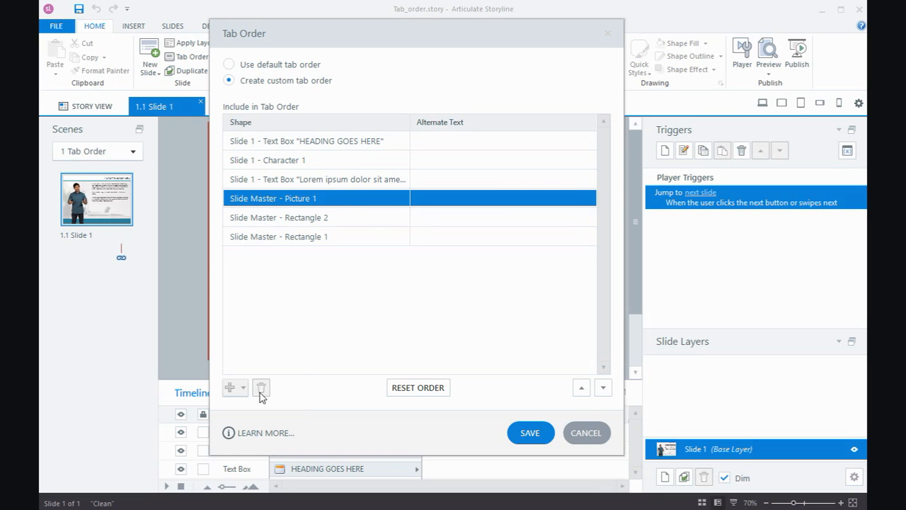
left_click(313, 217)
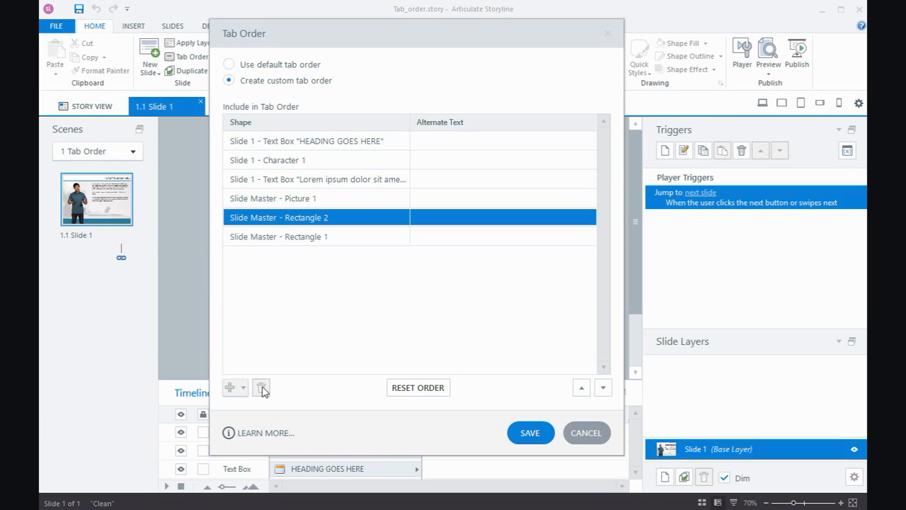
left_click(305, 239)
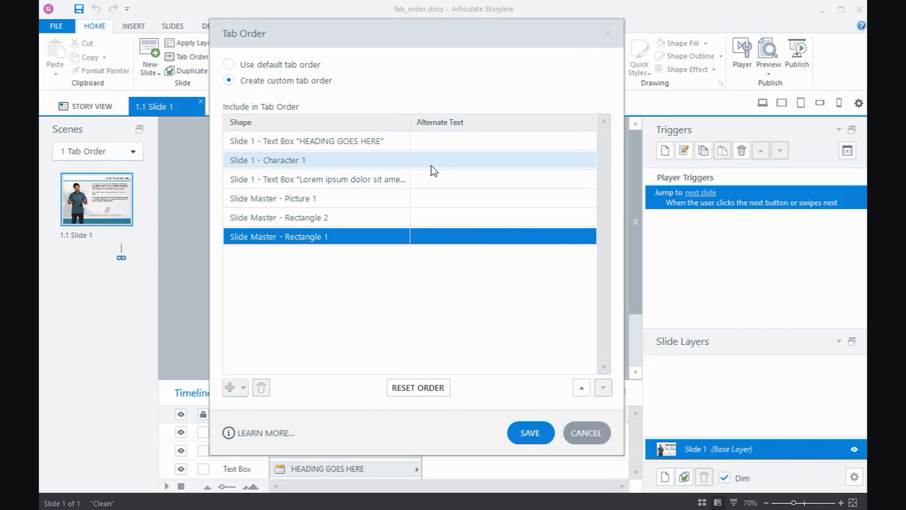
Step: Set the alternate text of Character 1 to "Narrator" and save the custom tab order
left_click(432, 162)
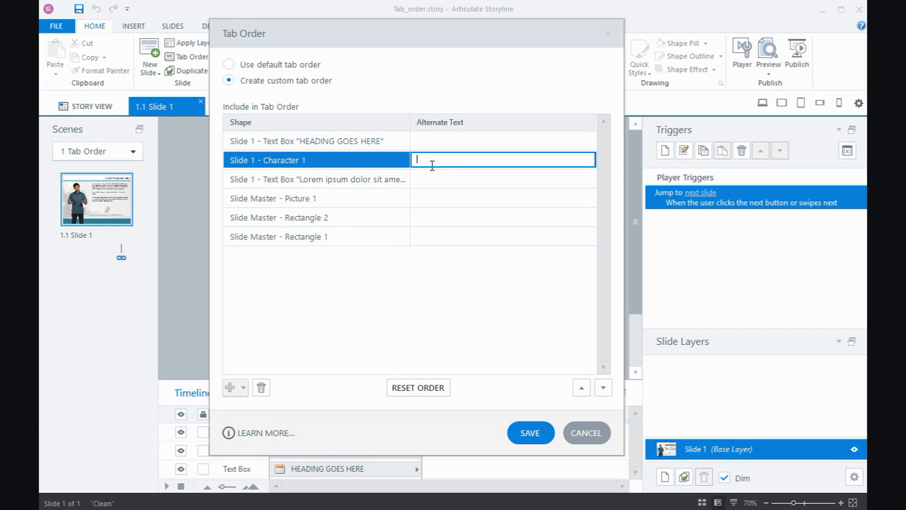
type("Narrator")
left_click(470, 342)
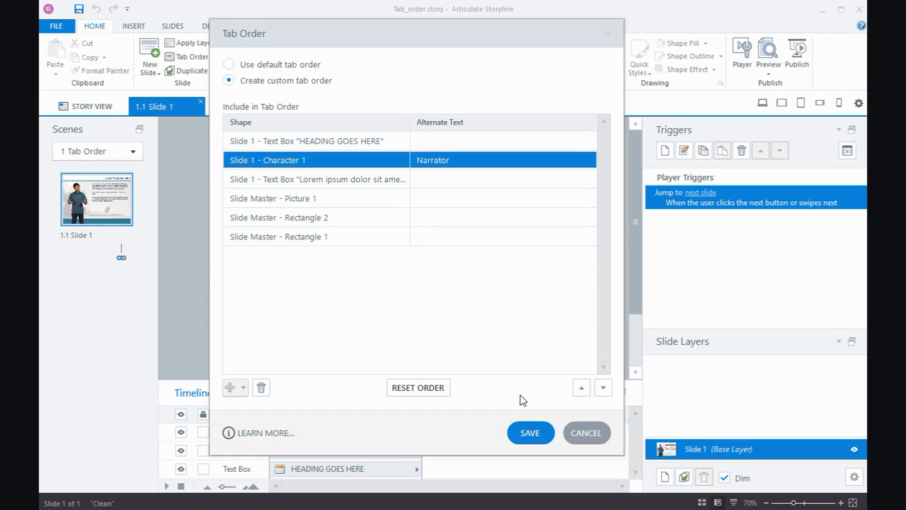
left_click(535, 433)
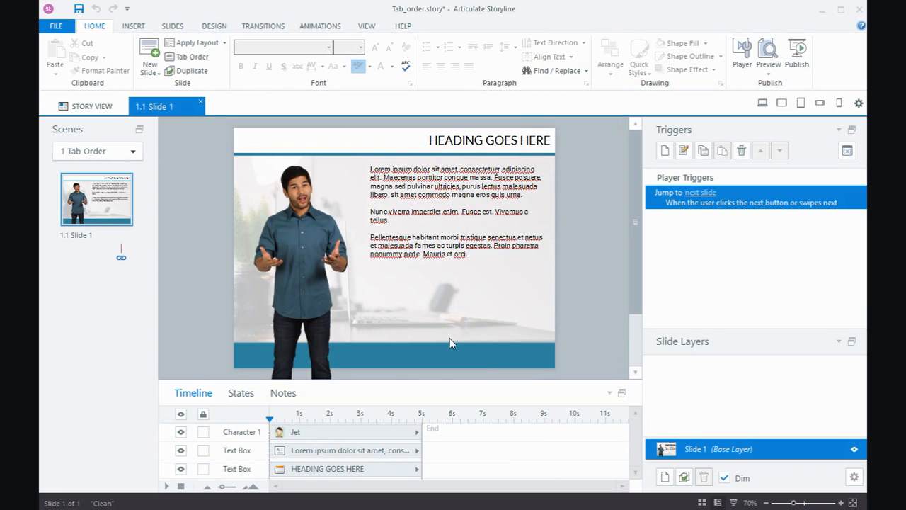
Step: Open the slide master for editing and select the parent "Clean" master above the layouts
left_click(349, 155)
left_click(350, 155)
left_click(366, 27)
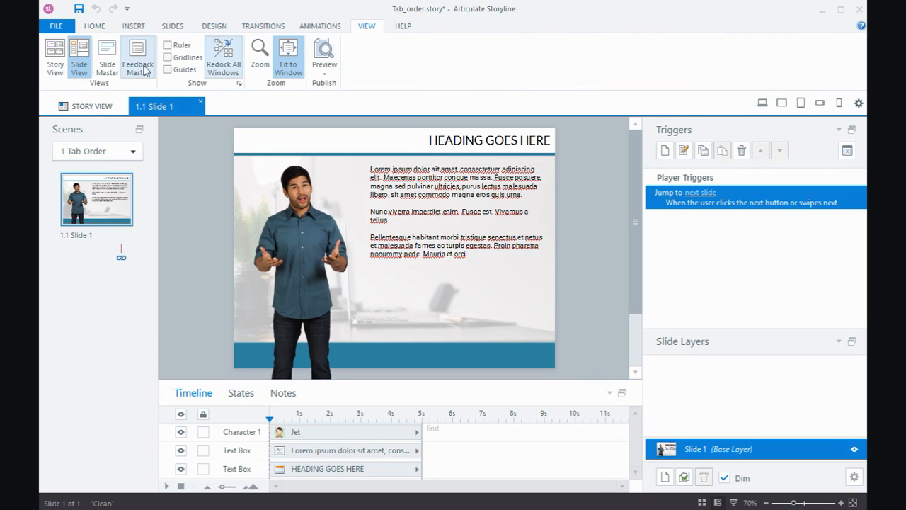
left_click(116, 70)
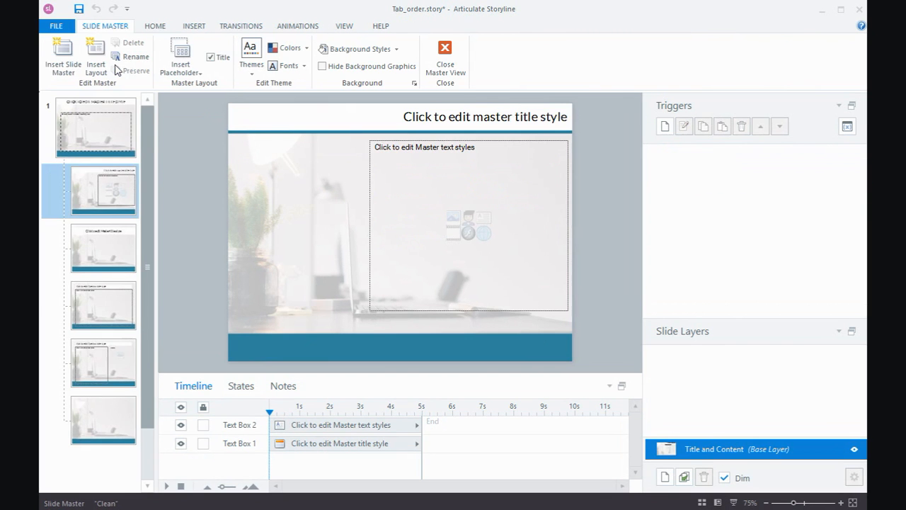
left_click(102, 121)
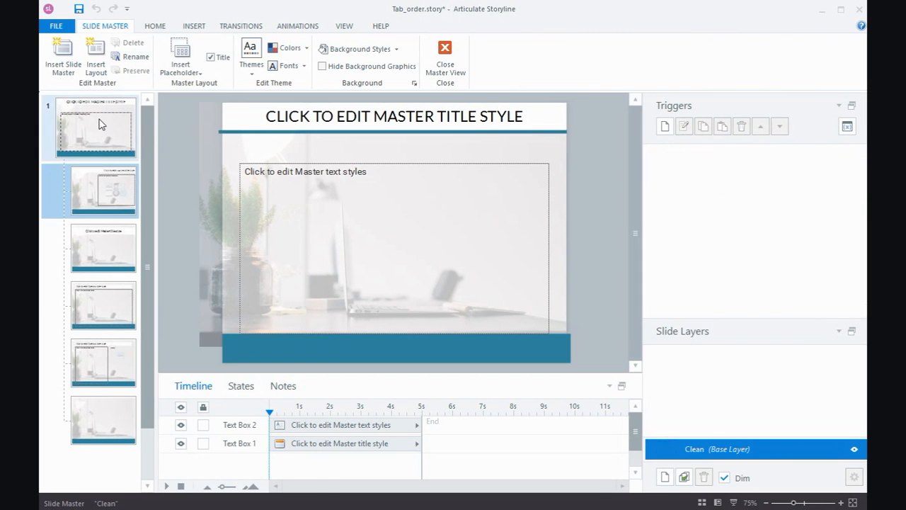
Step: Make the background picture on the Clean master invisible to accessibility tools in its alt text settings
left_click(208, 145)
right_click(209, 145)
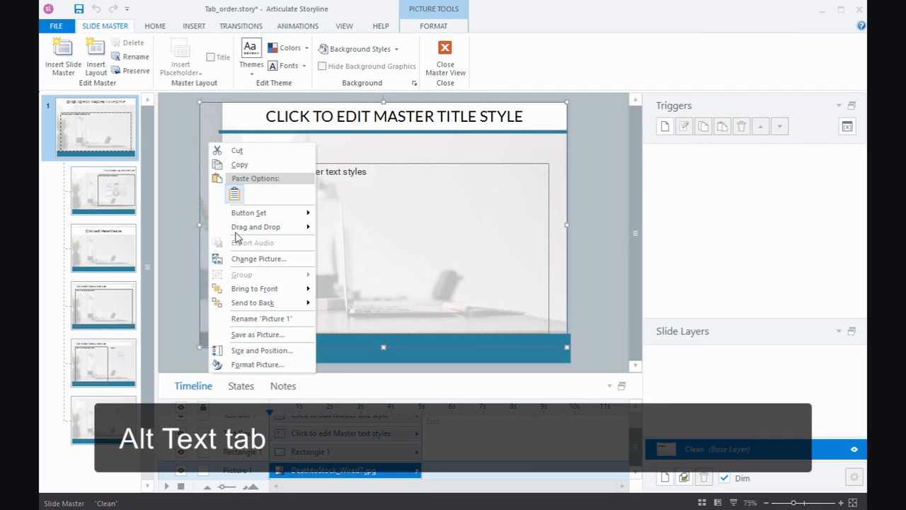
left_click(253, 352)
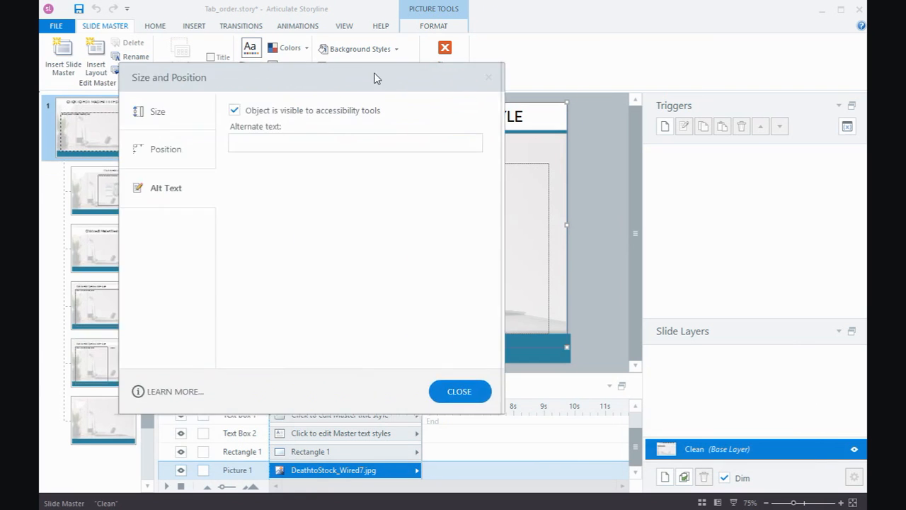
left_click(298, 206)
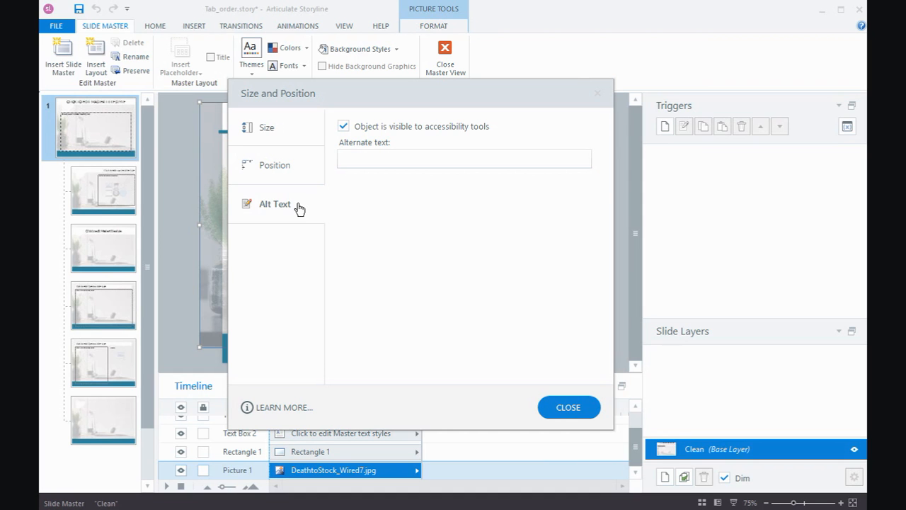
left_click(343, 127)
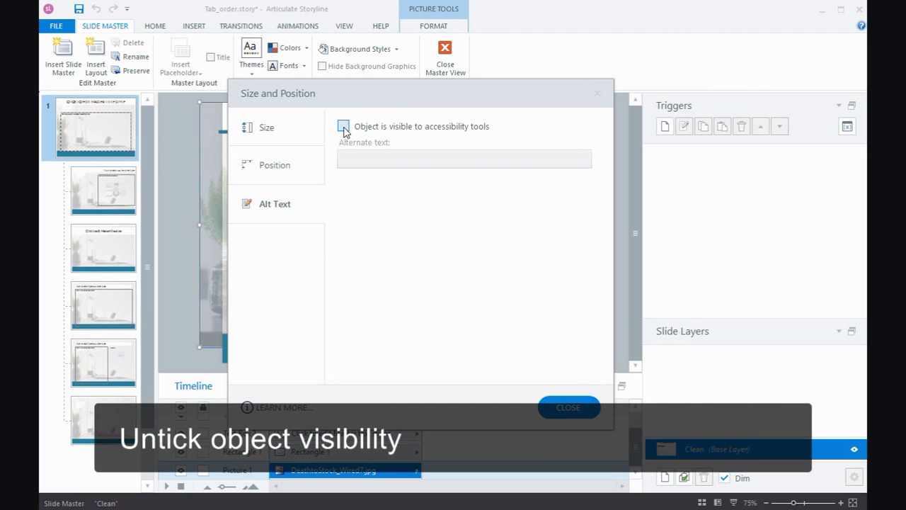
left_click(569, 409)
Step: Make Rectangle 2, the thin blue line under the master title, invisible to accessibility tools
left_click(291, 134)
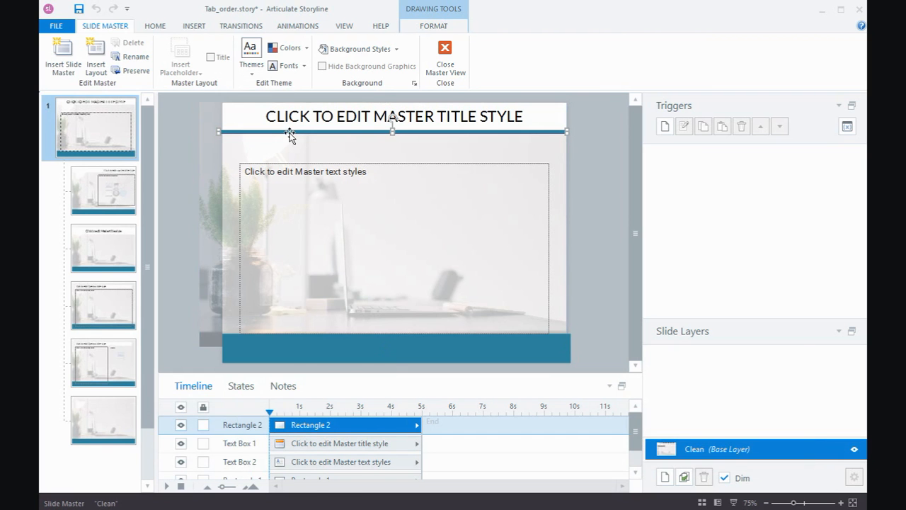
right_click(291, 134)
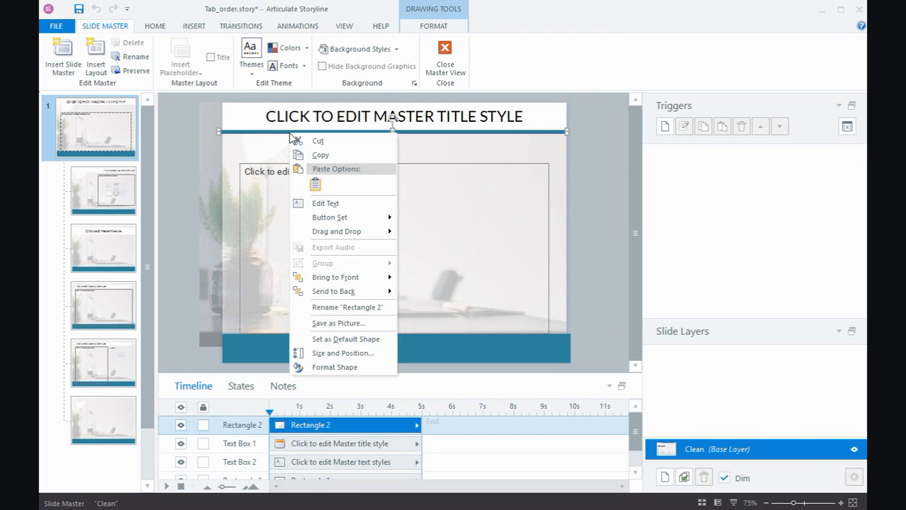
left_click(350, 352)
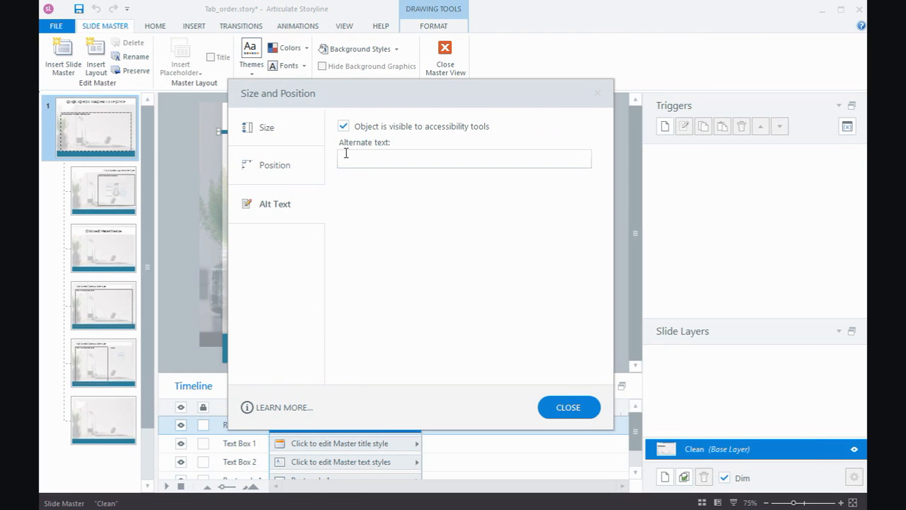
left_click(344, 126)
left_click(563, 407)
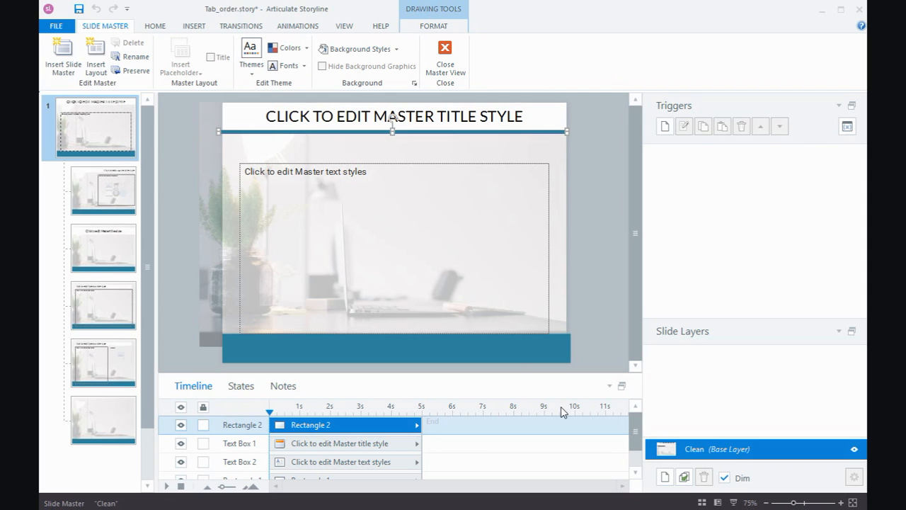
Step: Make the wide blue bar along the lower edge of the master slide invisible to accessibility tools
left_click(250, 347)
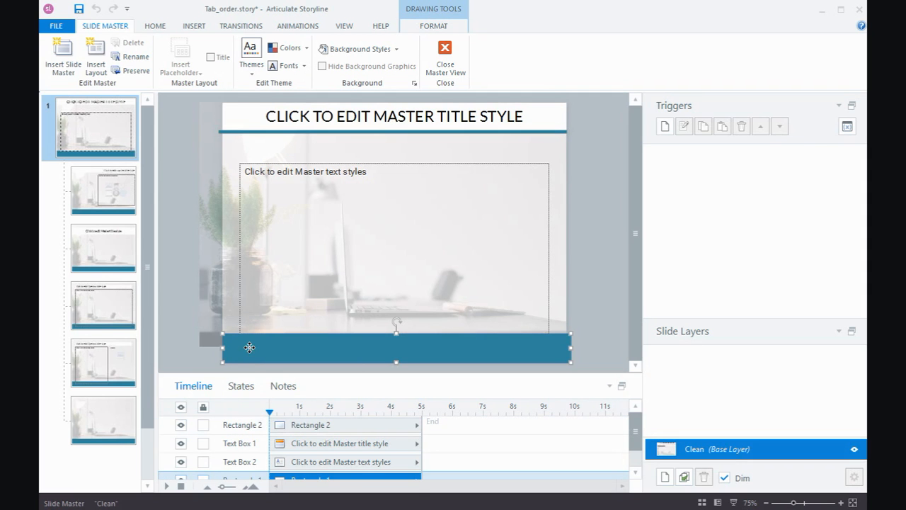
right_click(250, 347)
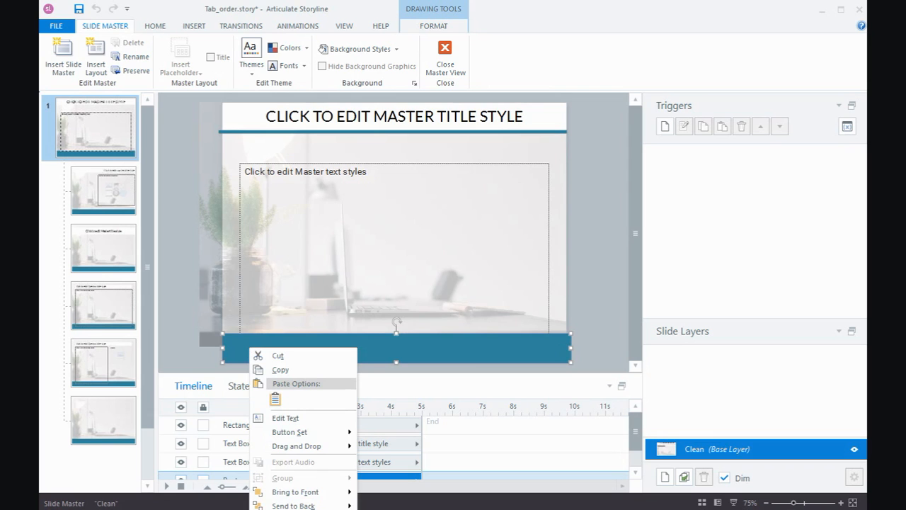